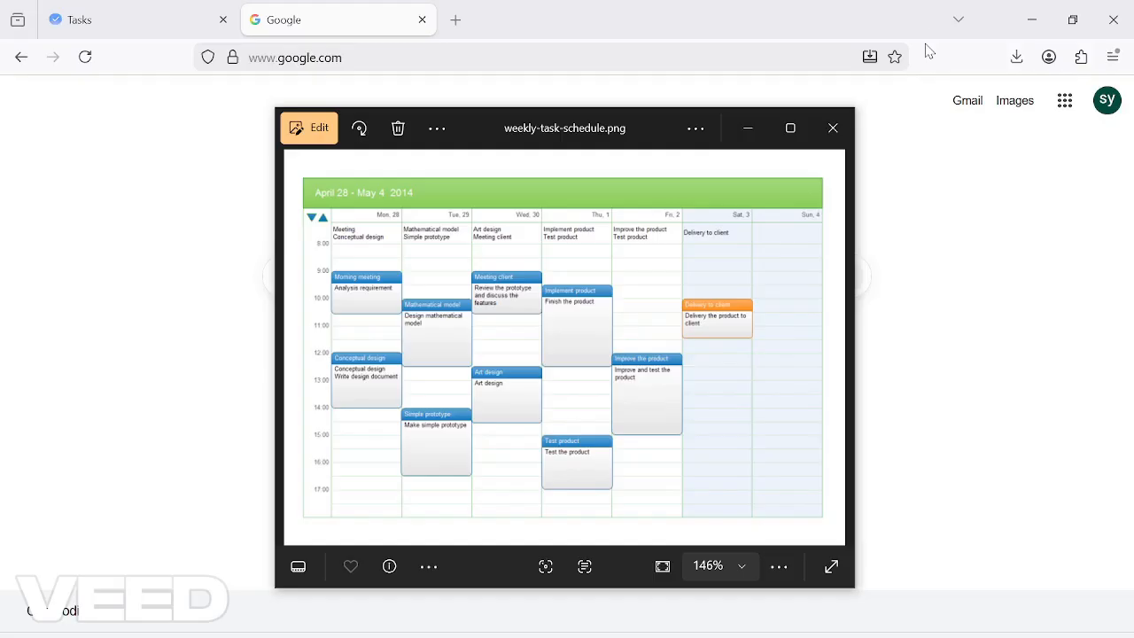
Minimize the weekly-task-schedule.png image and open Tasks from the Google apps
click(747, 128)
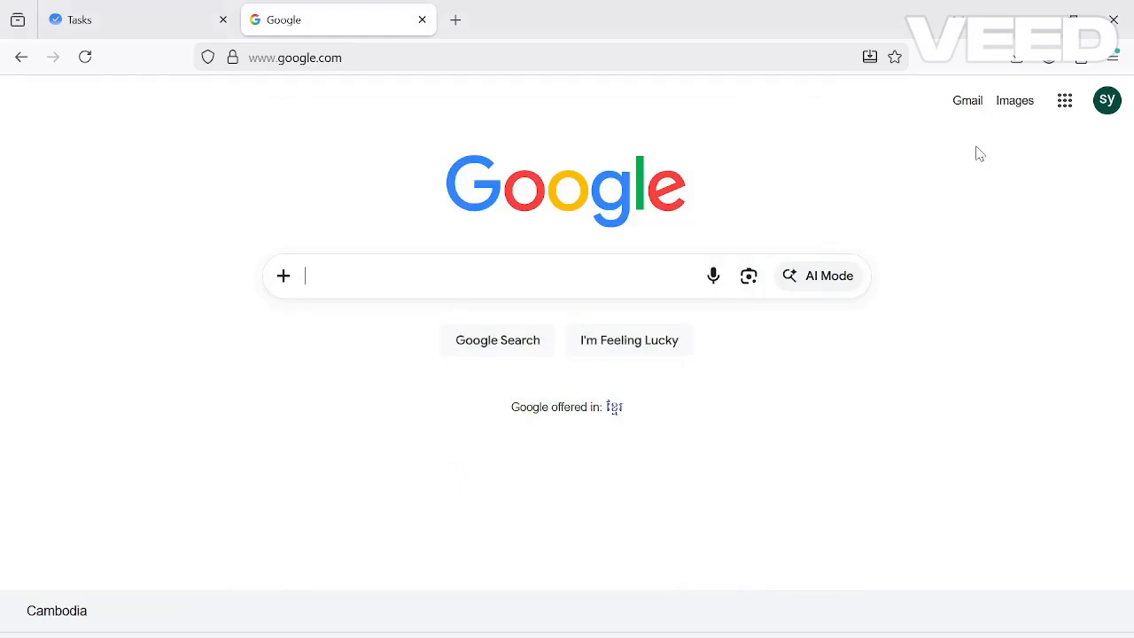
click(1066, 107)
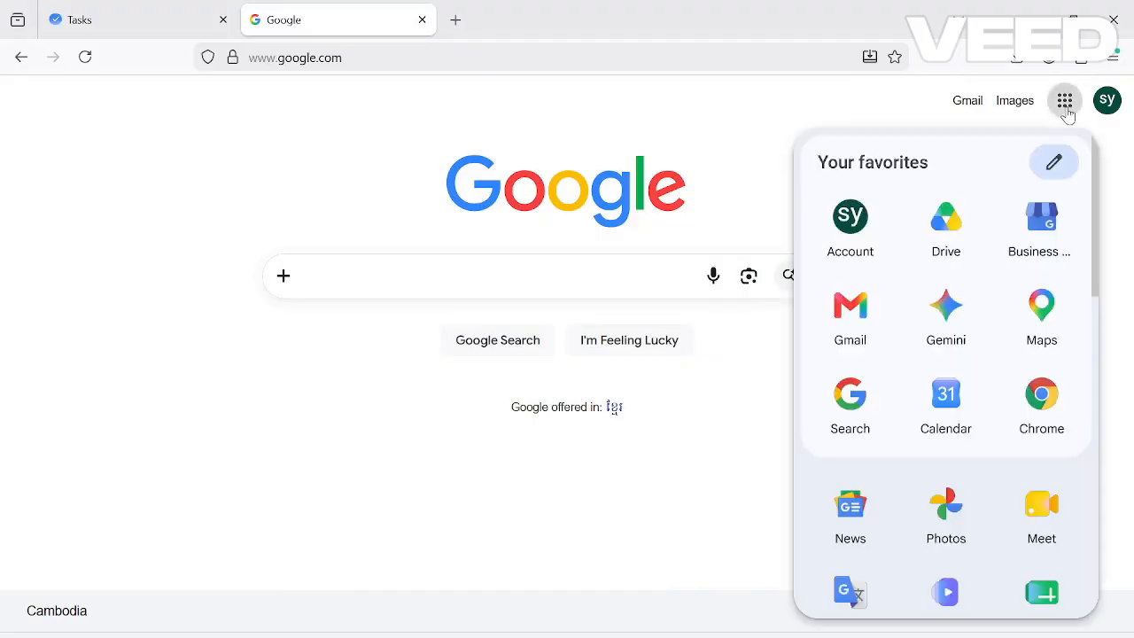
scroll(968, 483, down, 3)
scroll(968, 483, down, 7)
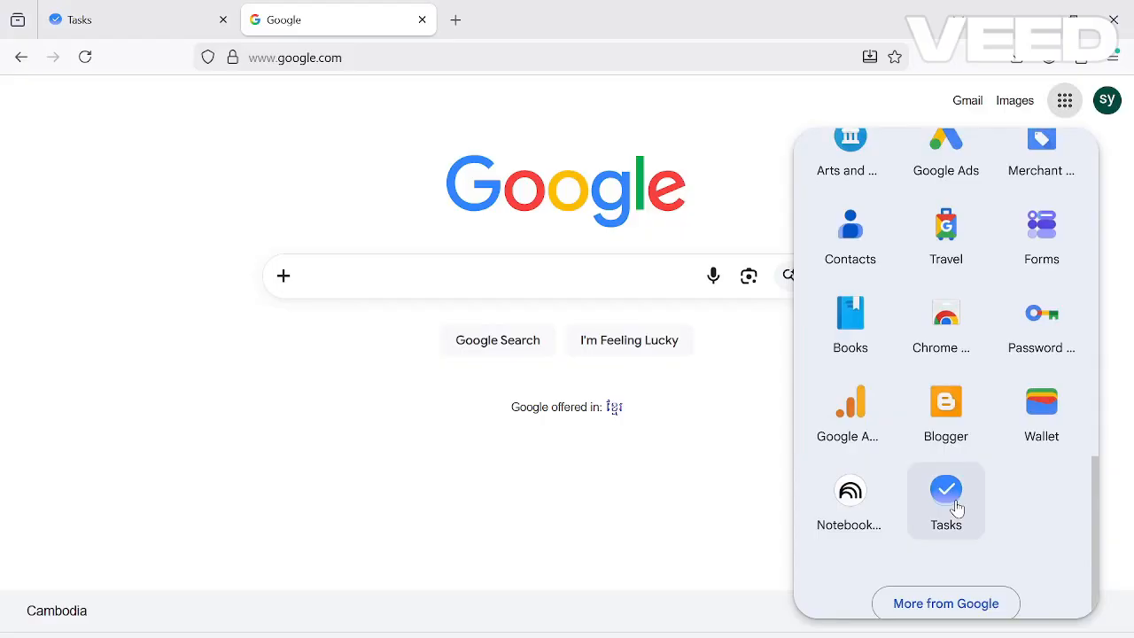
click(957, 507)
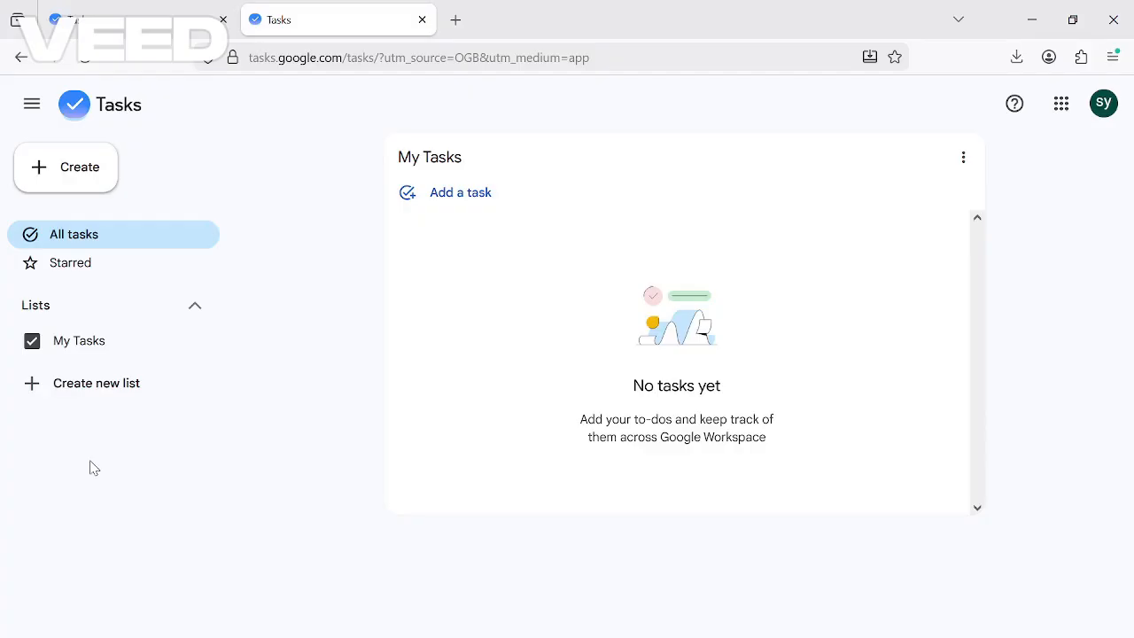
Create a new task list named "Meeting Schedule"
click(90, 390)
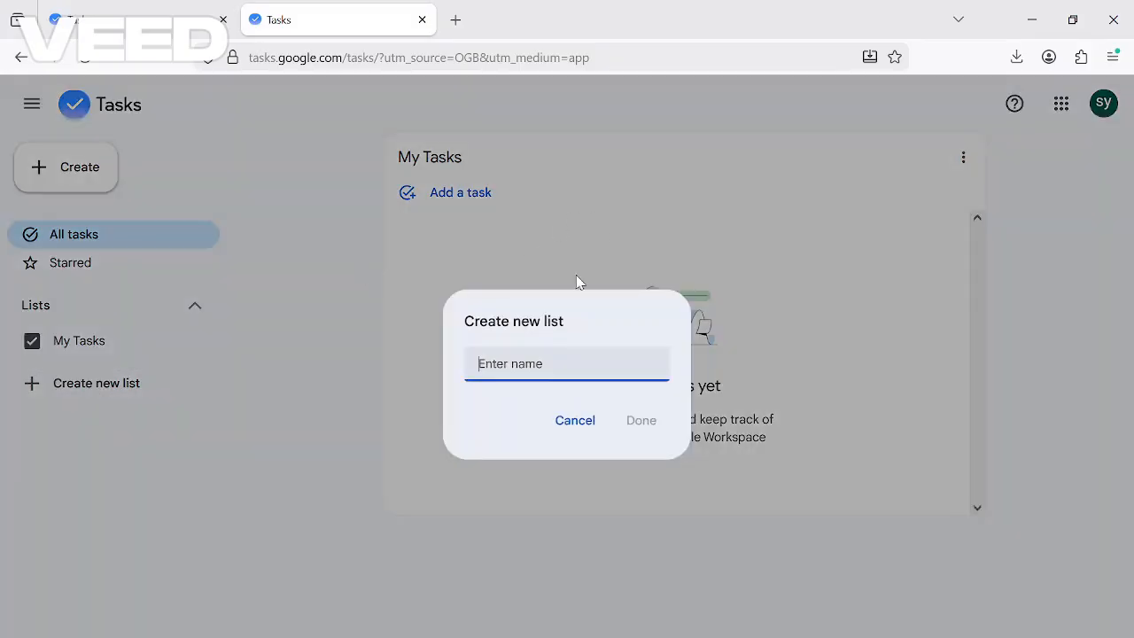
text(Meeting )
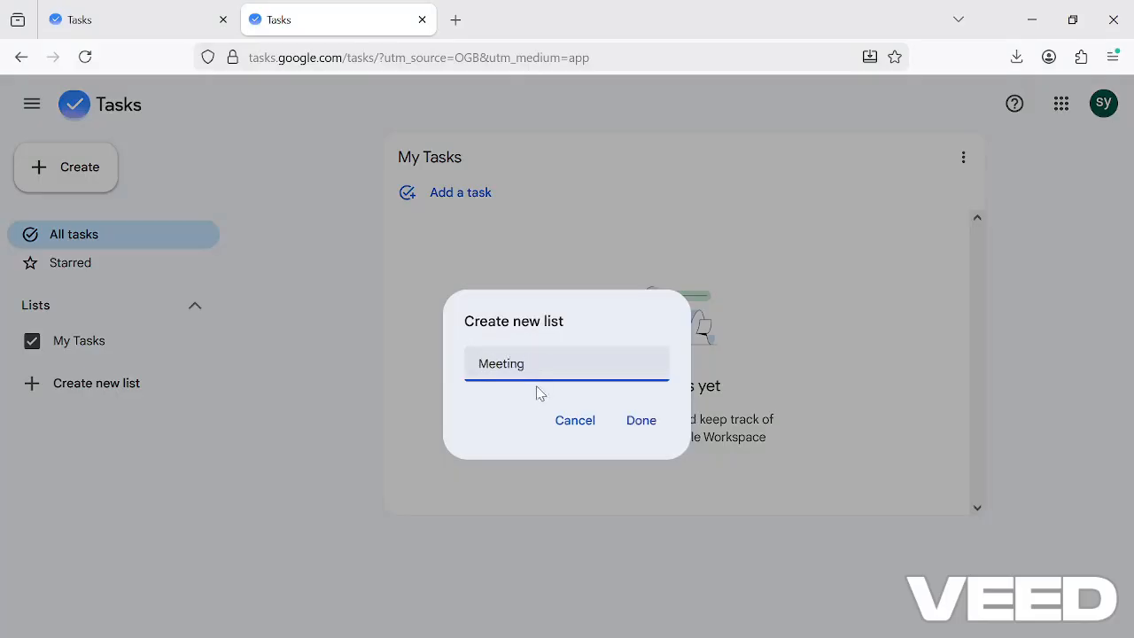
text(sch)
key(BackSpace)
key(BackSpace)
key(BackSpace)
text(Schedule)
click(653, 424)
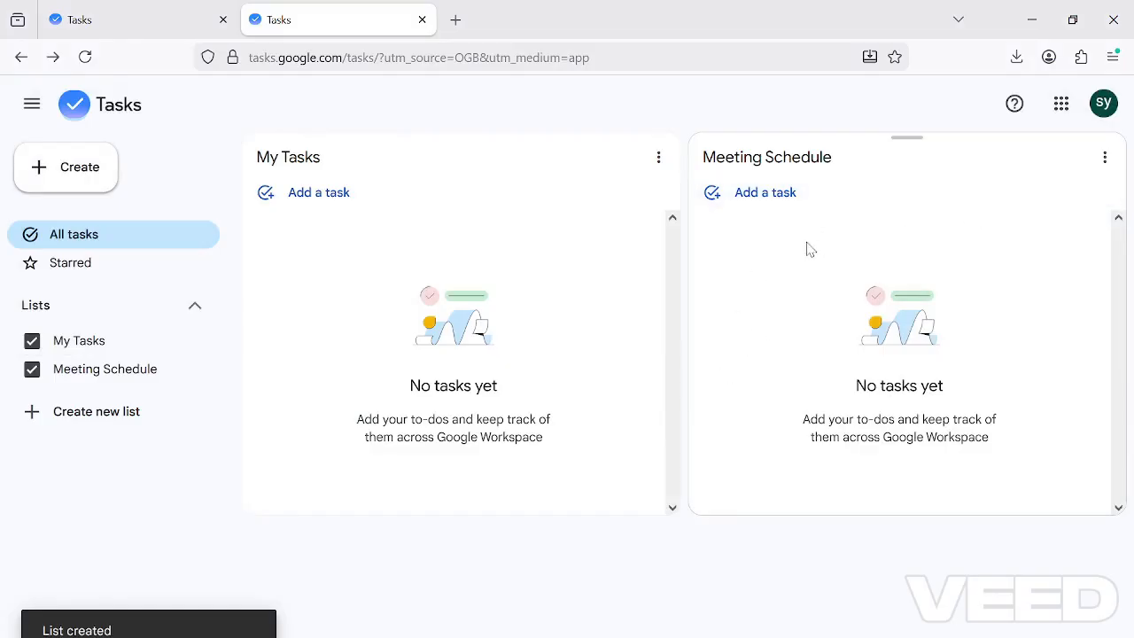
Hide the My Tasks list so that only the Meeting Schedule list is displayed
click(659, 161)
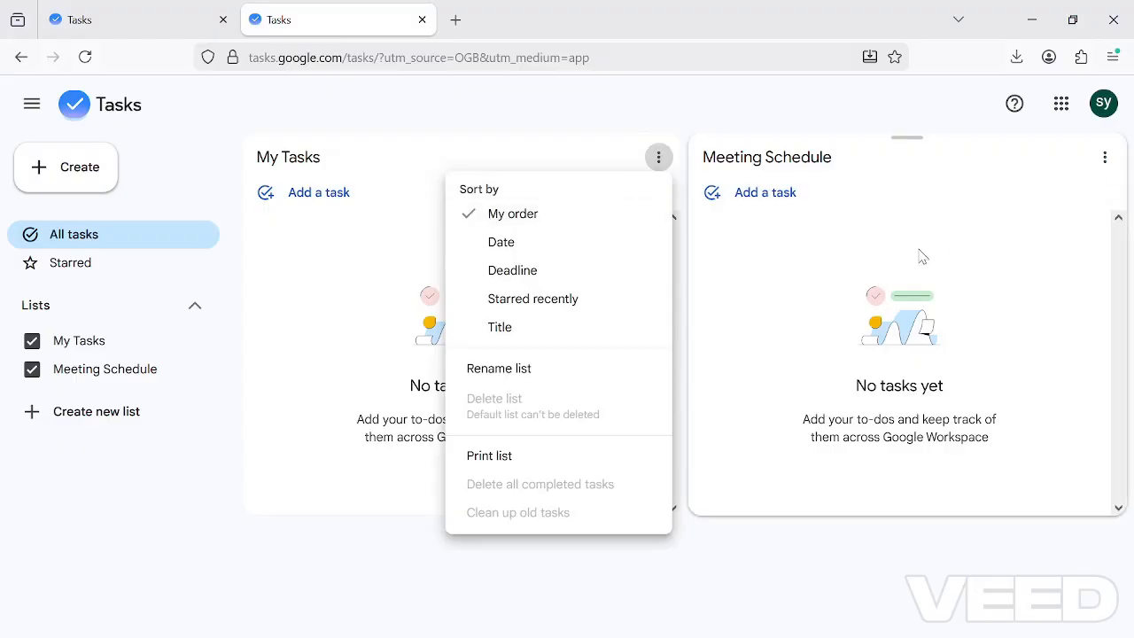
click(311, 533)
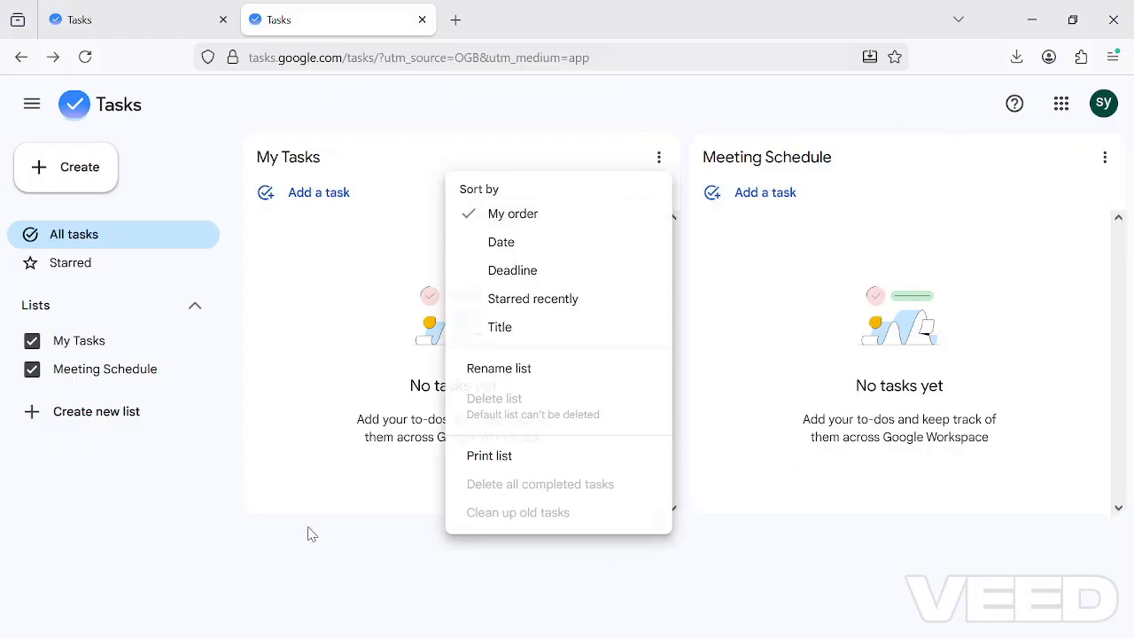
click(32, 343)
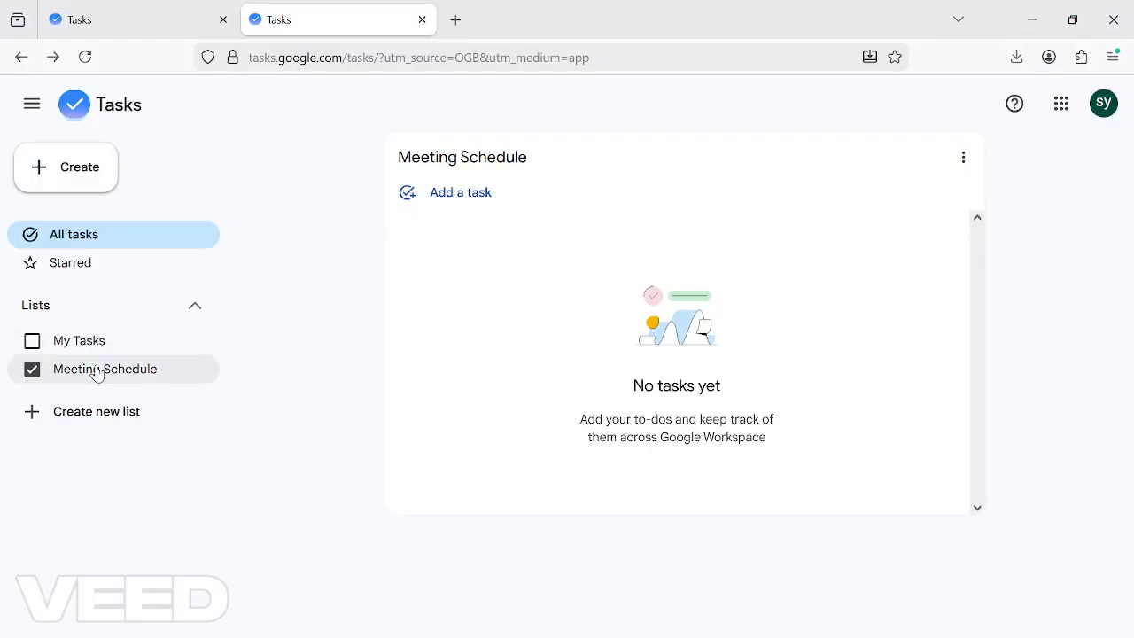
Add a task titled "Meeting 30-5-26@11:35AM" to the Meeting Schedule list
click(477, 202)
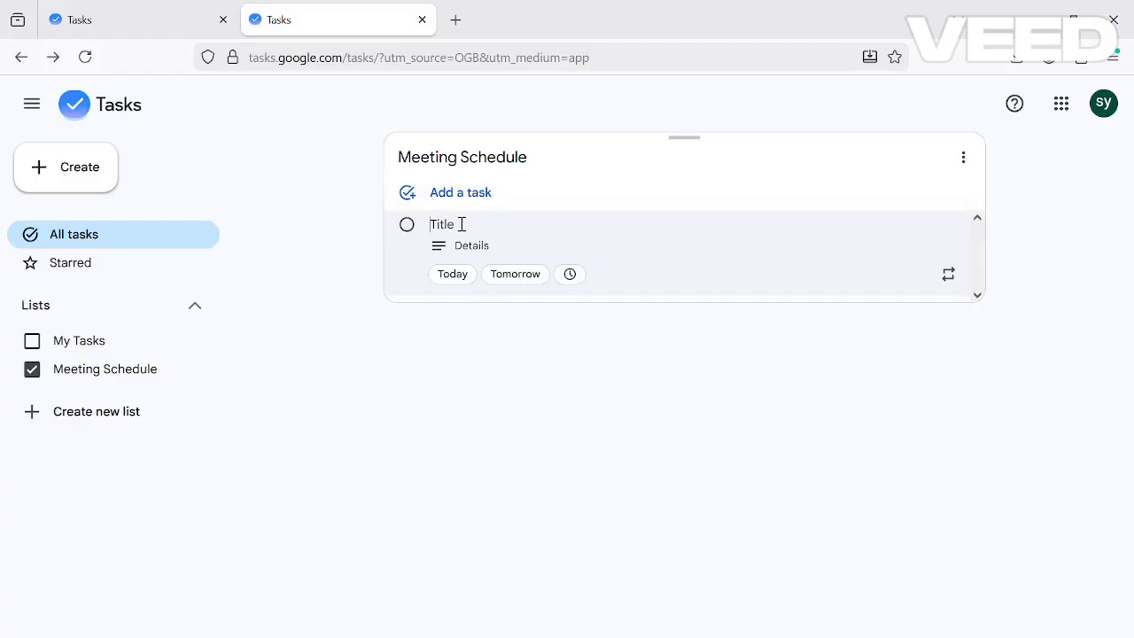
text(Meeting)
text(30-5-26@)
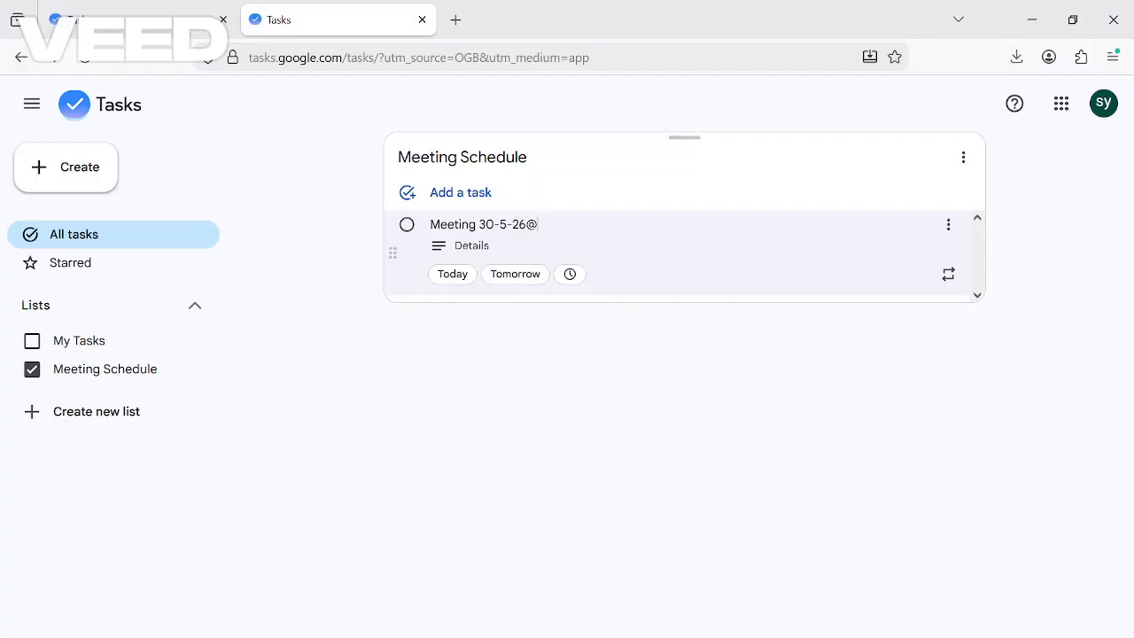
text(11:35Am)
key(BackSpace)
text(M)
Fill in the task's details with a note about meeting the named contact at the coffee shop
click(476, 247)
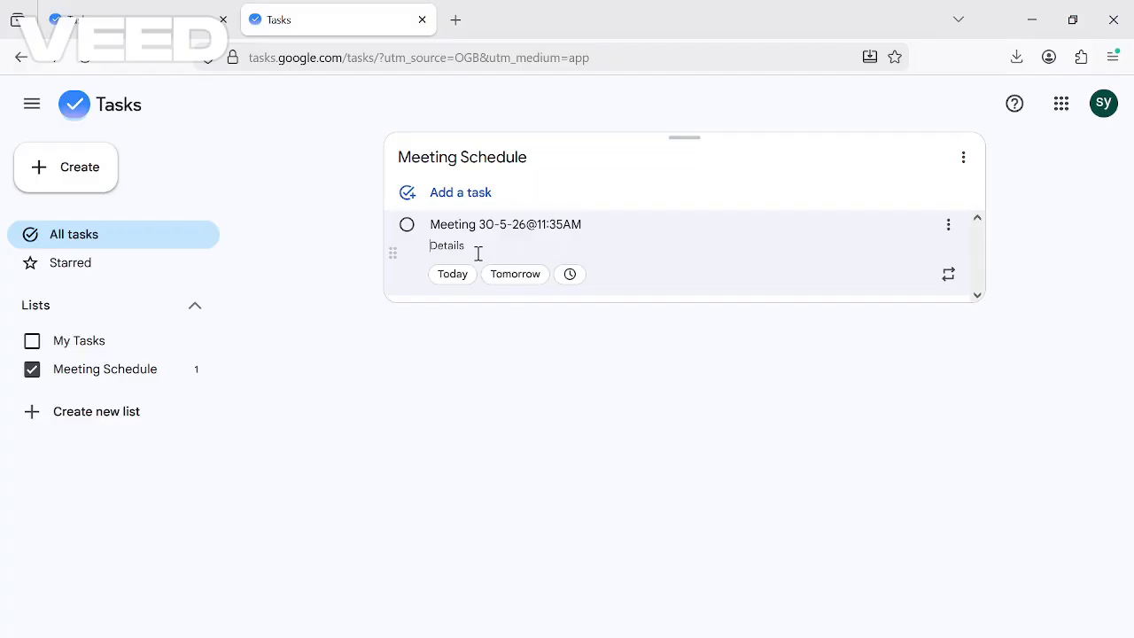
text(meeting with )
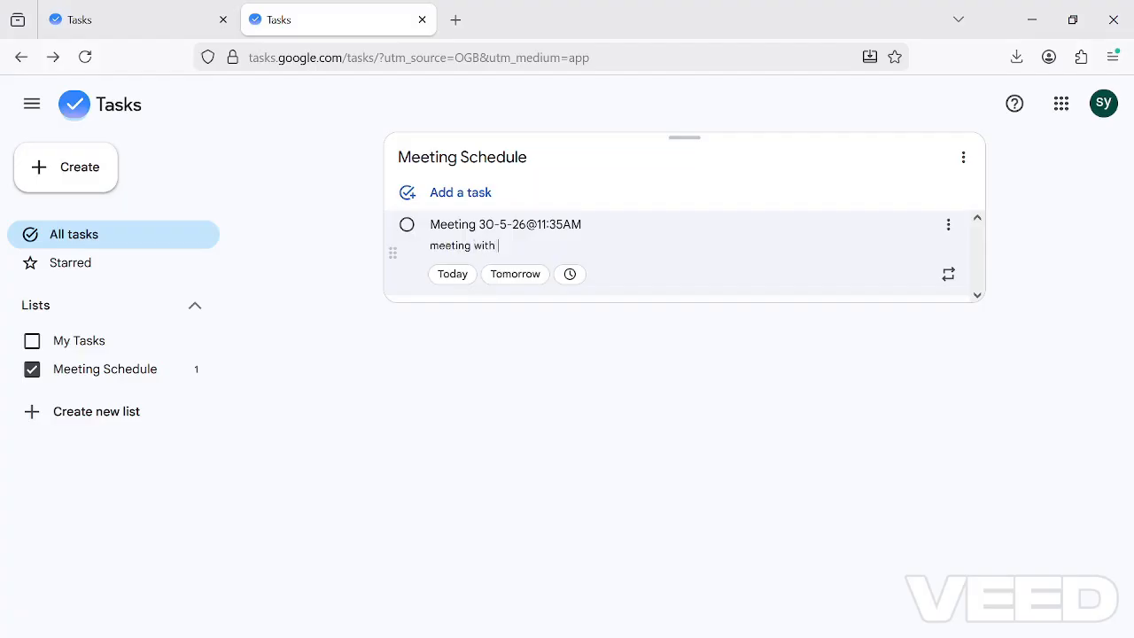
text(john at coffee shop)
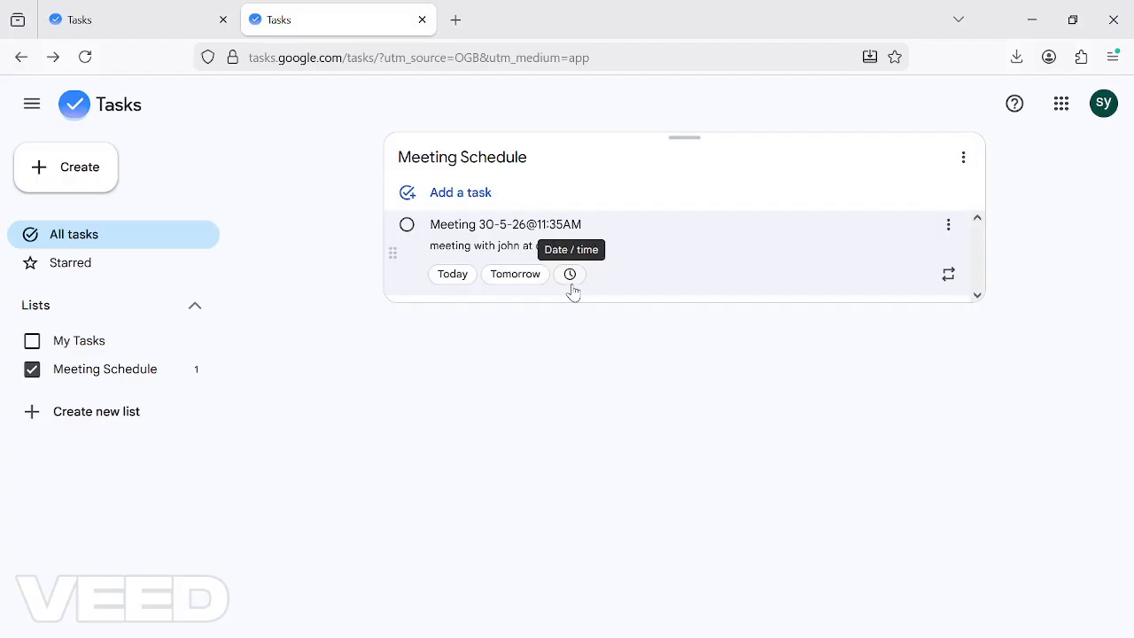
Schedule the meeting task for today at 11:35 AM
click(446, 277)
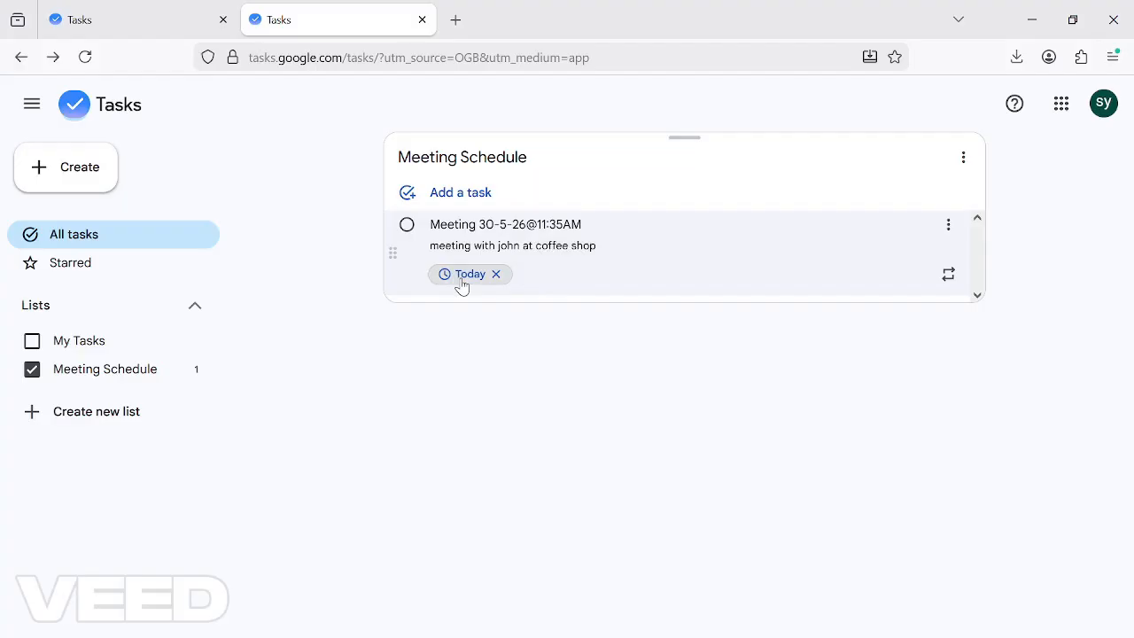
click(460, 276)
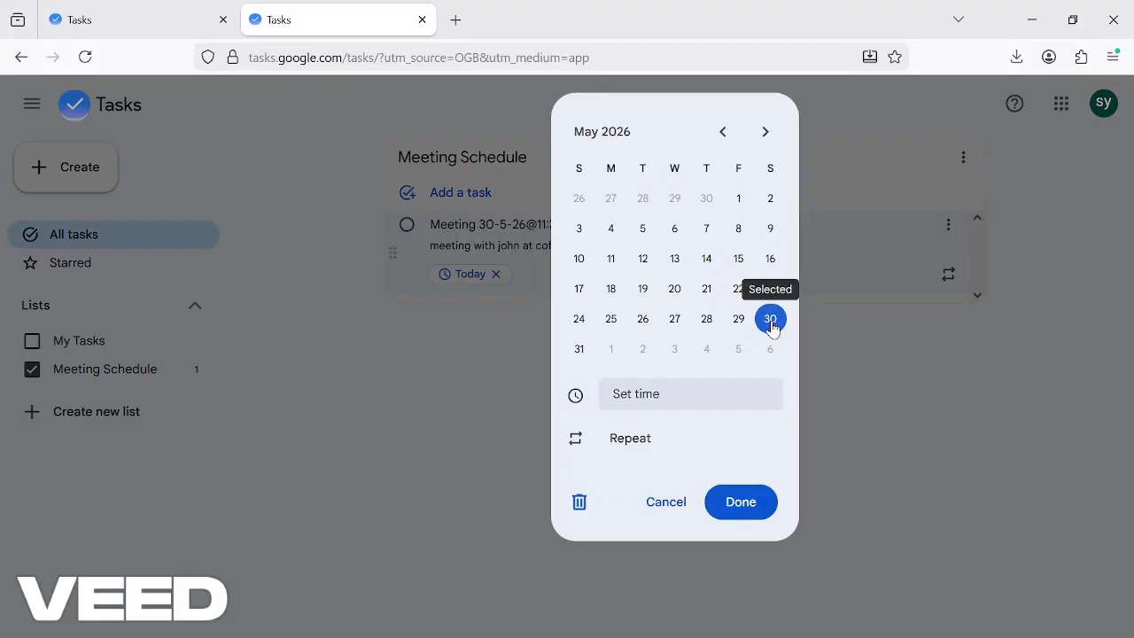
click(680, 395)
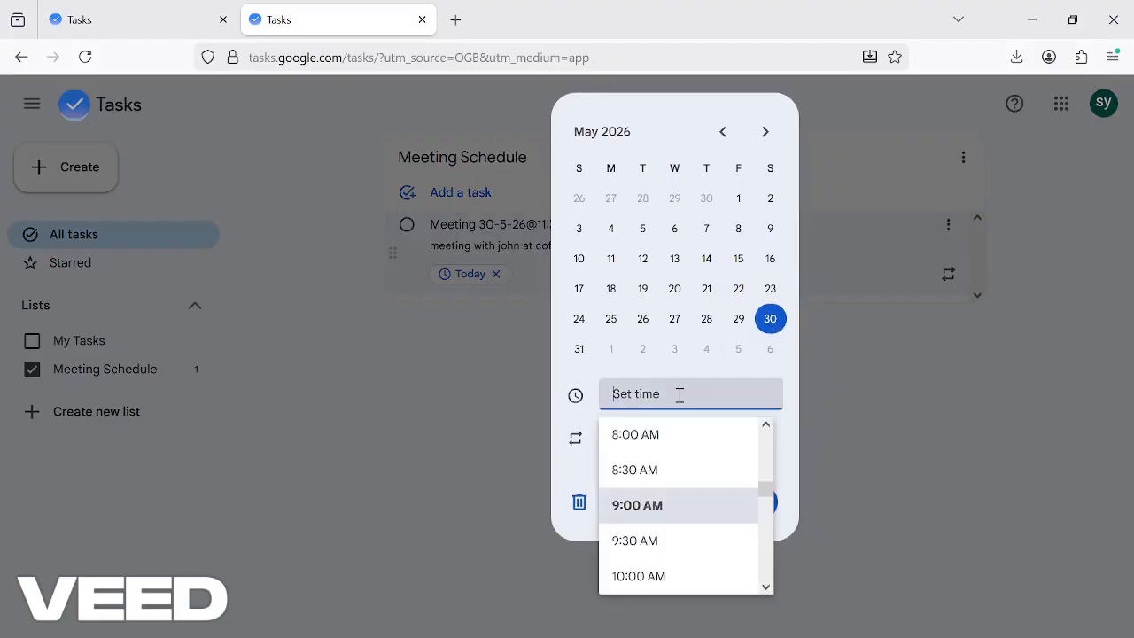
click(656, 476)
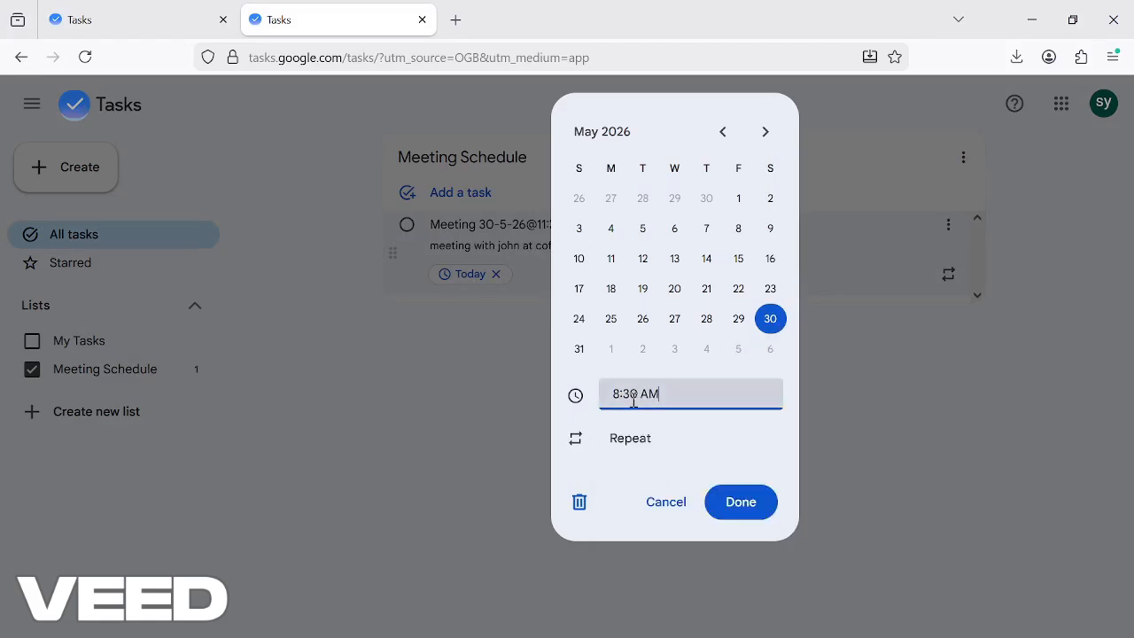
click(634, 396)
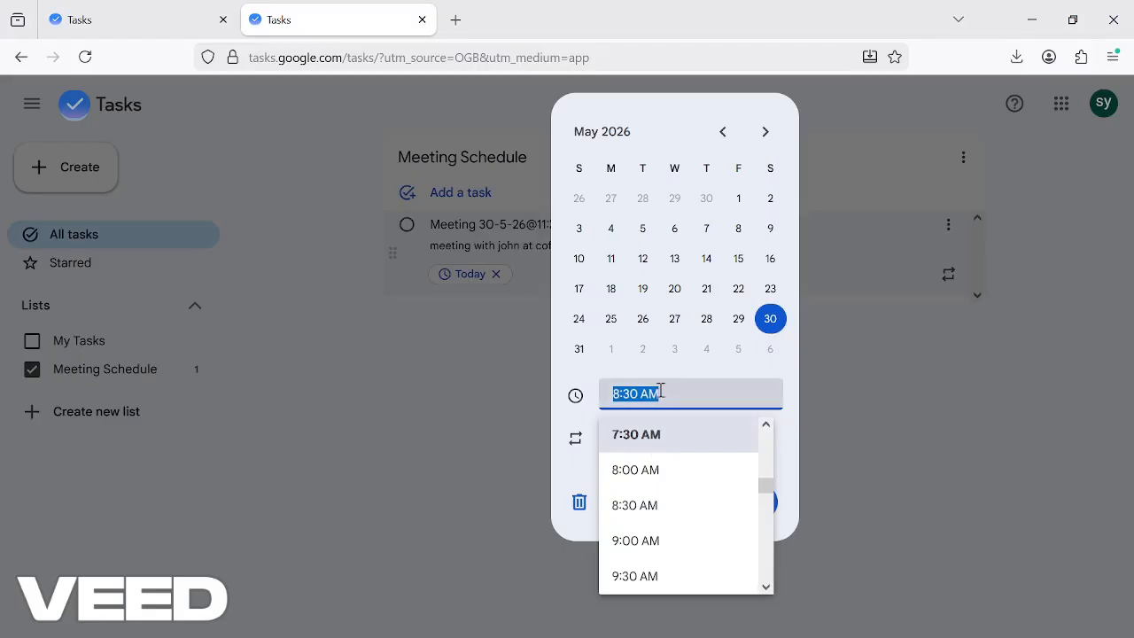
scroll(646, 520, down, 3)
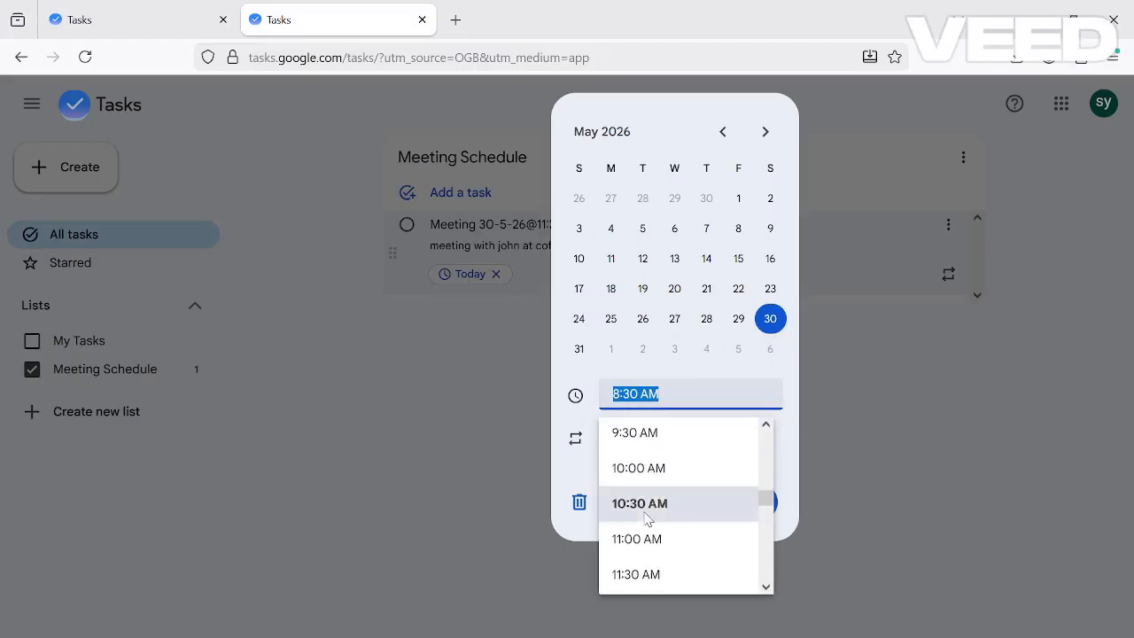
click(648, 482)
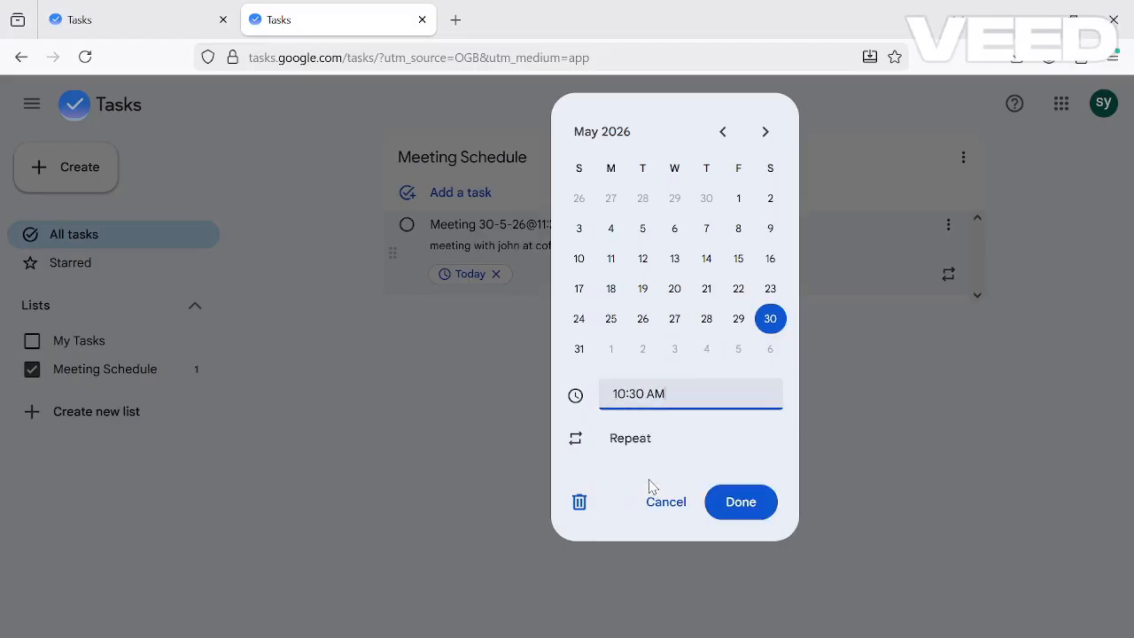
click(631, 392)
click(634, 574)
click(642, 392)
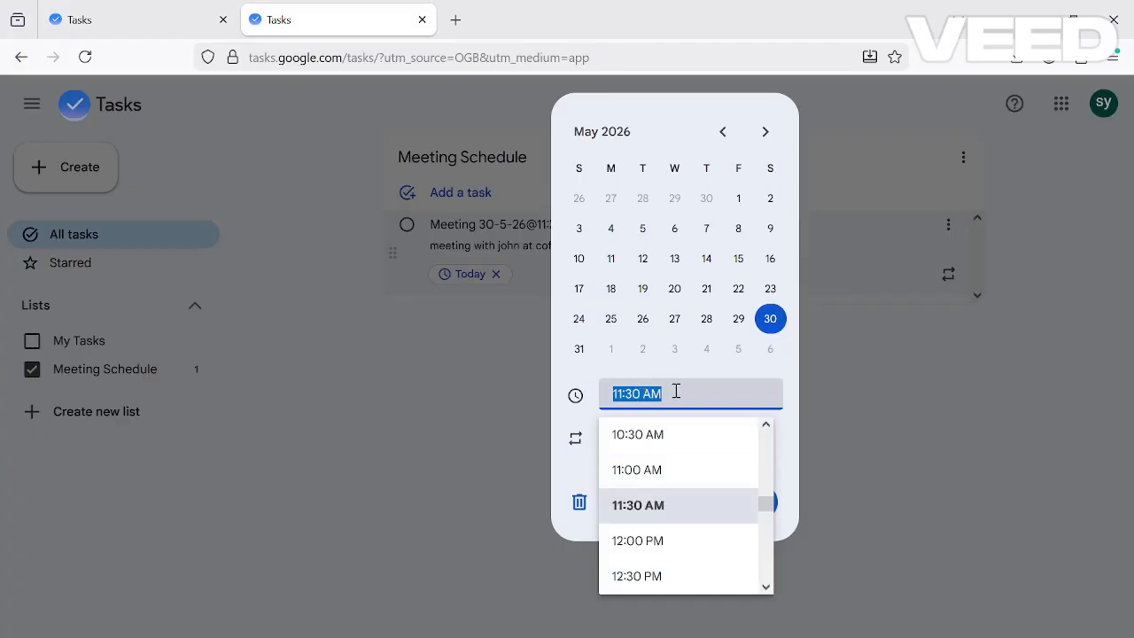
click(676, 394)
click(676, 393)
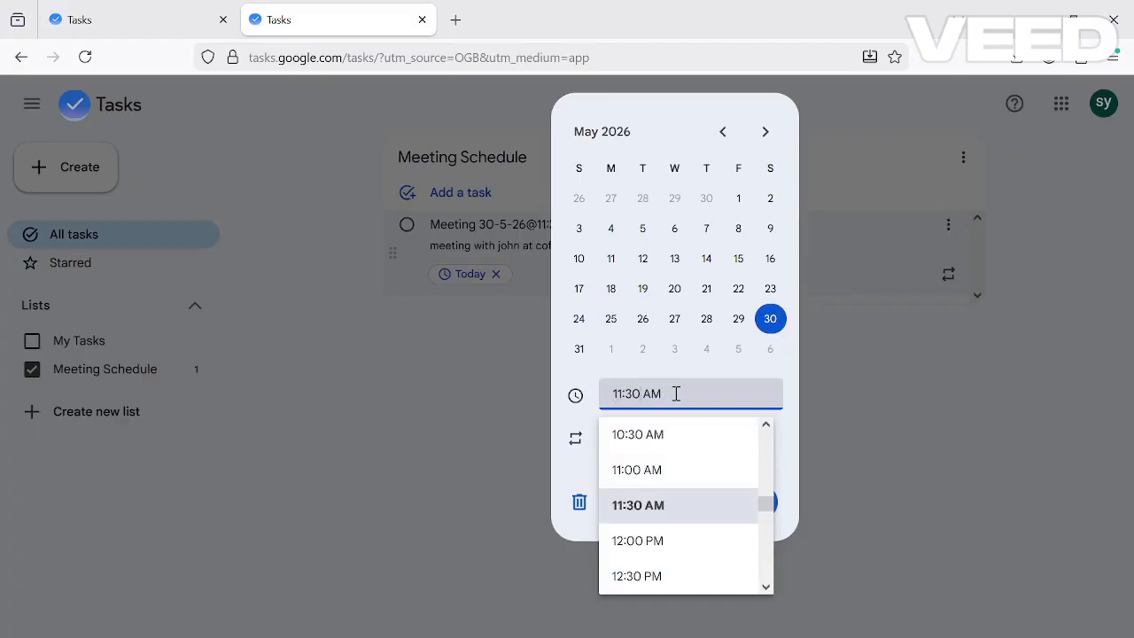
key(BackSpace)
text(5)
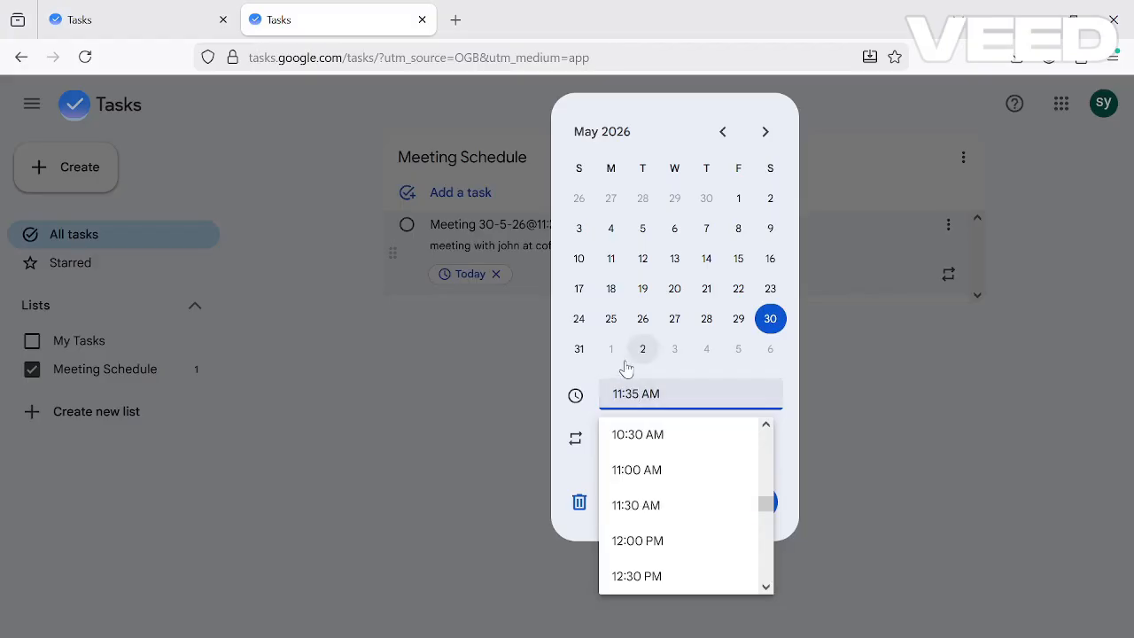
click(581, 387)
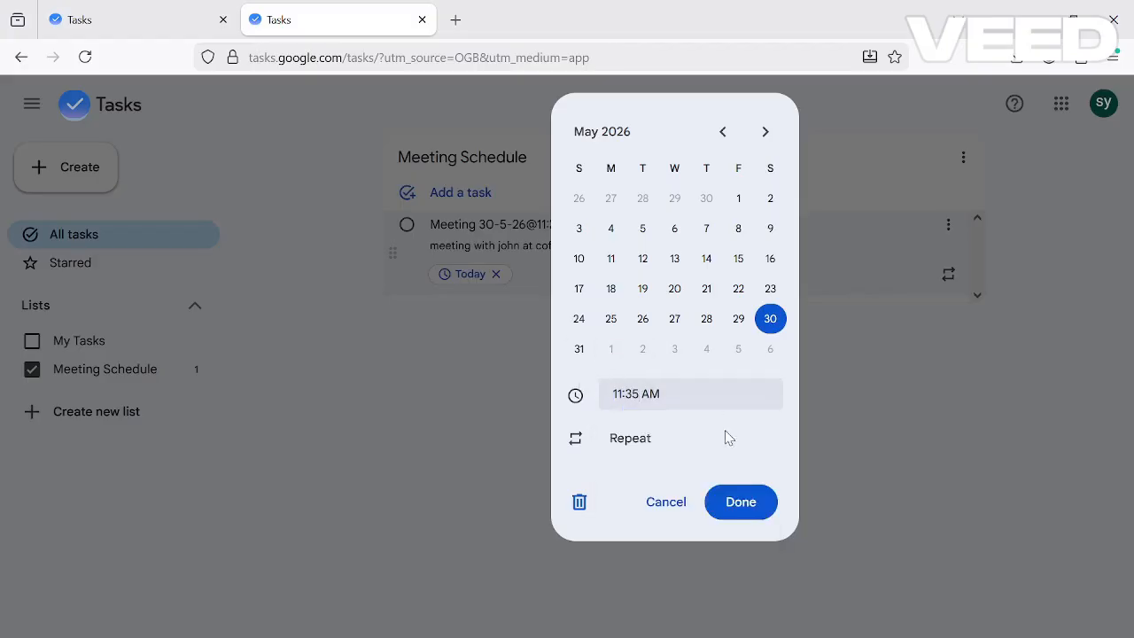
Make the meeting task repeat every 1 day and never end, and save the schedule
click(627, 439)
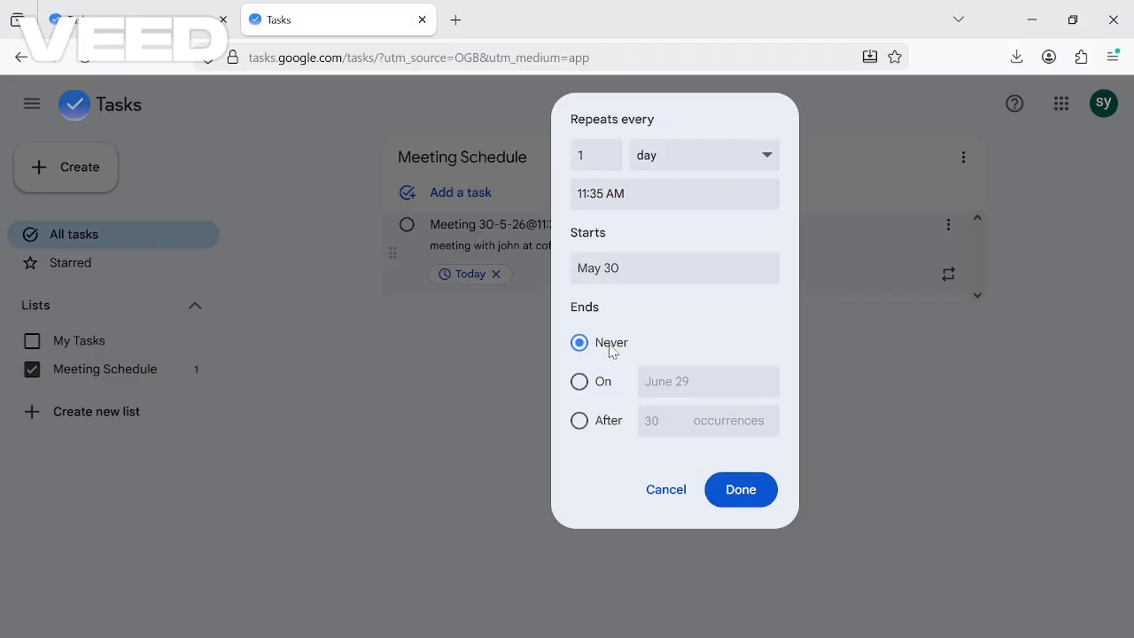
click(580, 386)
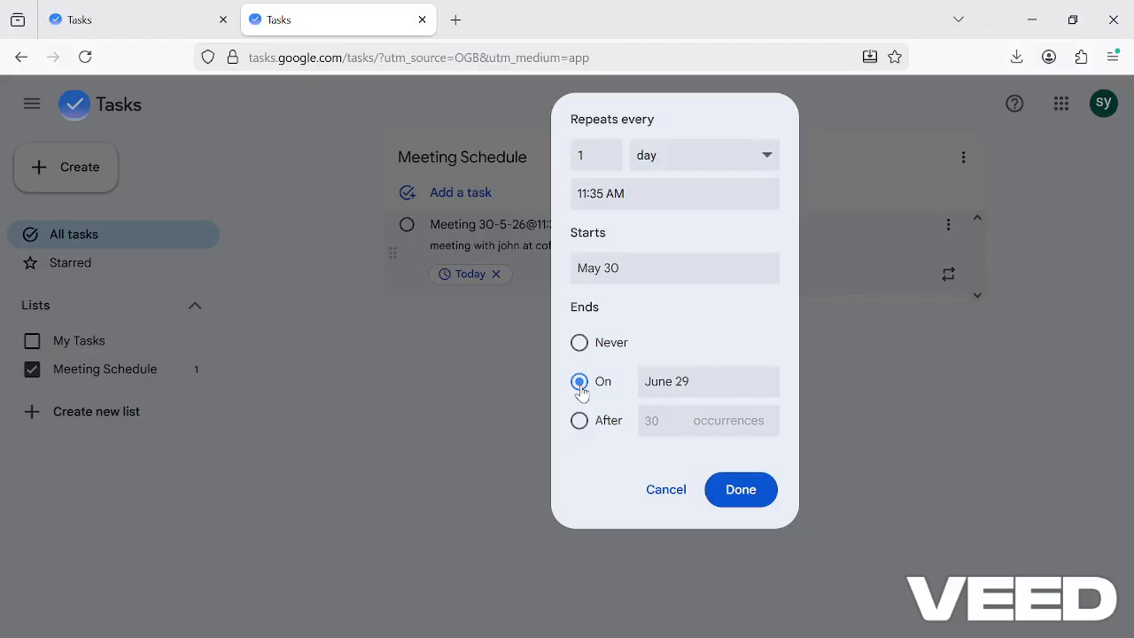
click(580, 422)
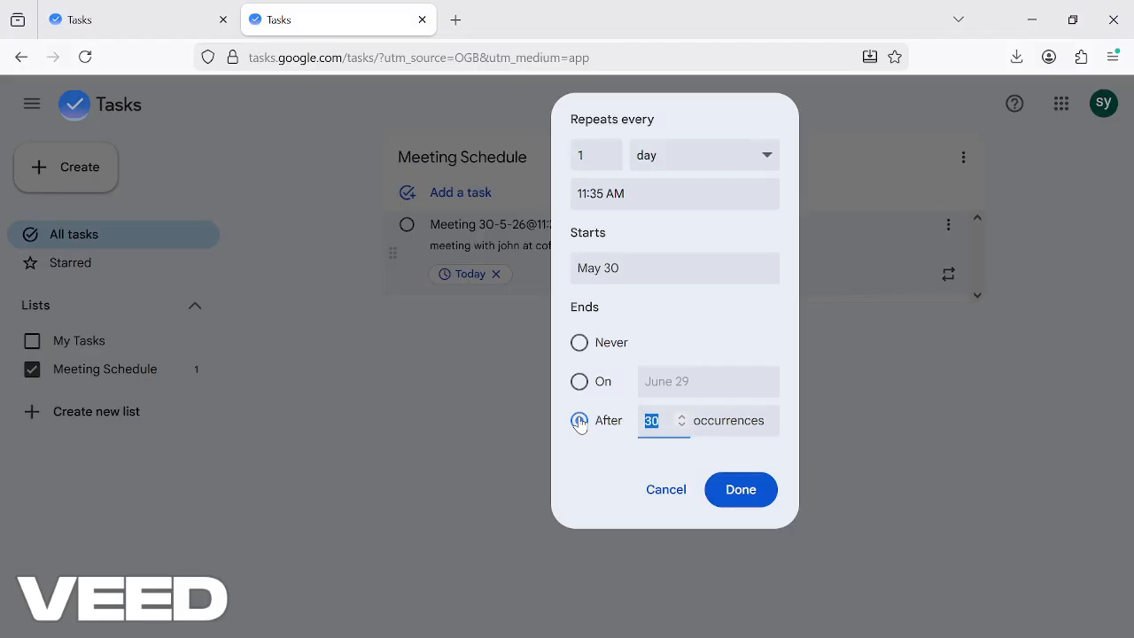
click(580, 344)
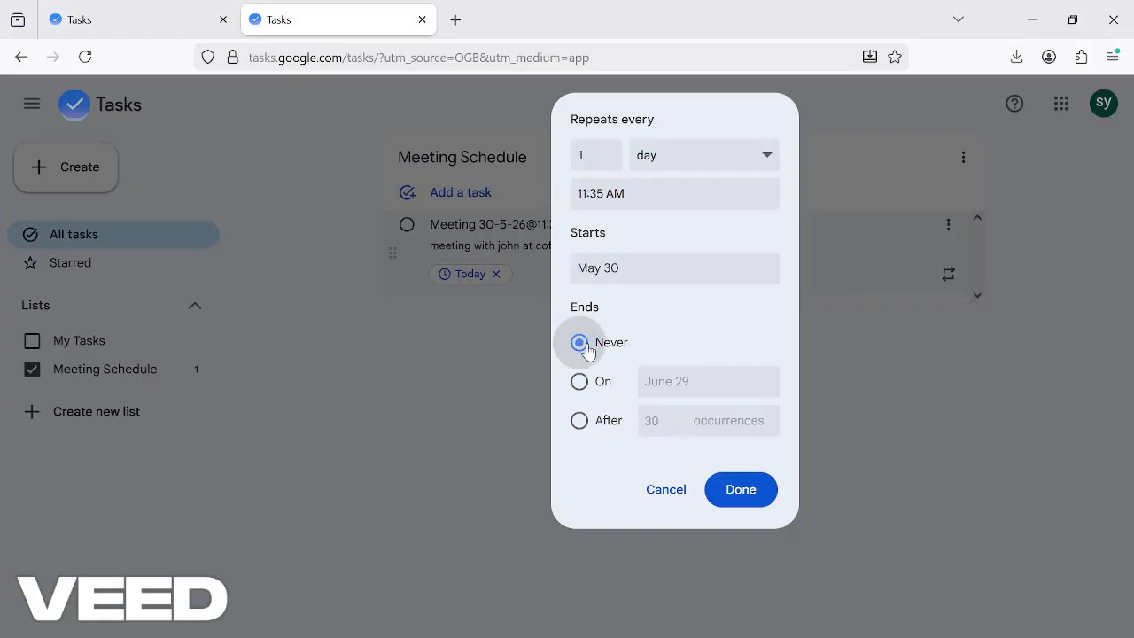
click(741, 492)
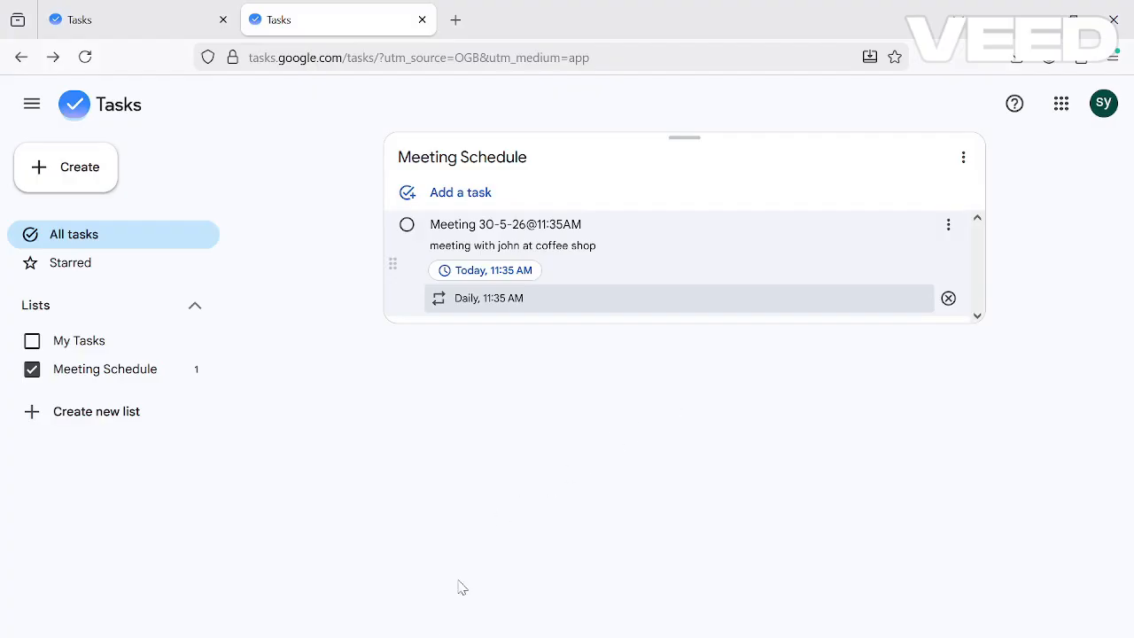
click(407, 636)
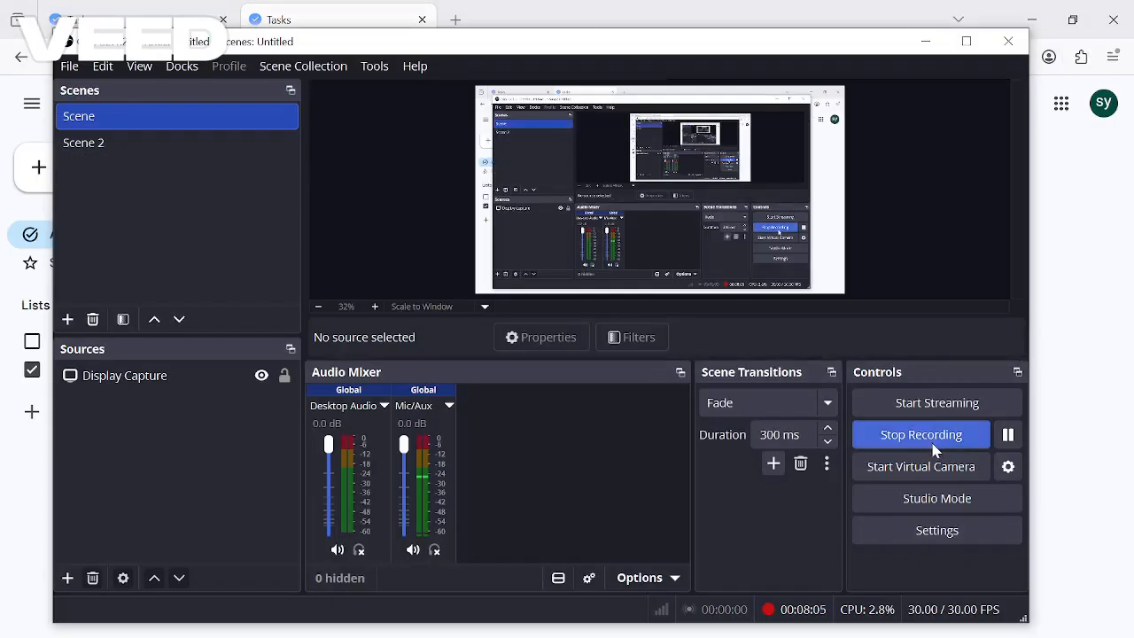